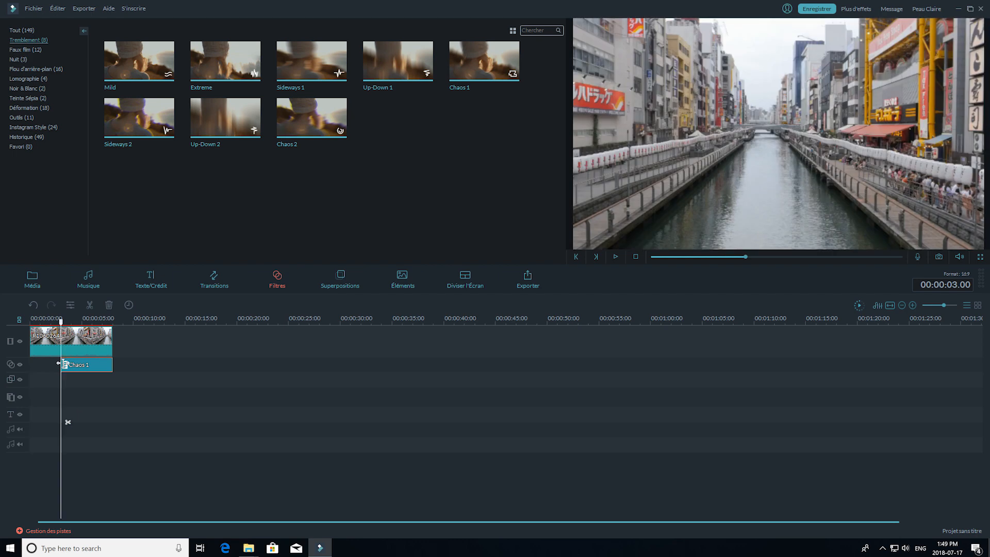
- Move the playhead to the start of the canal clip and play it to preview the Chaos 1 filter
left_click_drag(32, 365, 18, 369)
key("space")
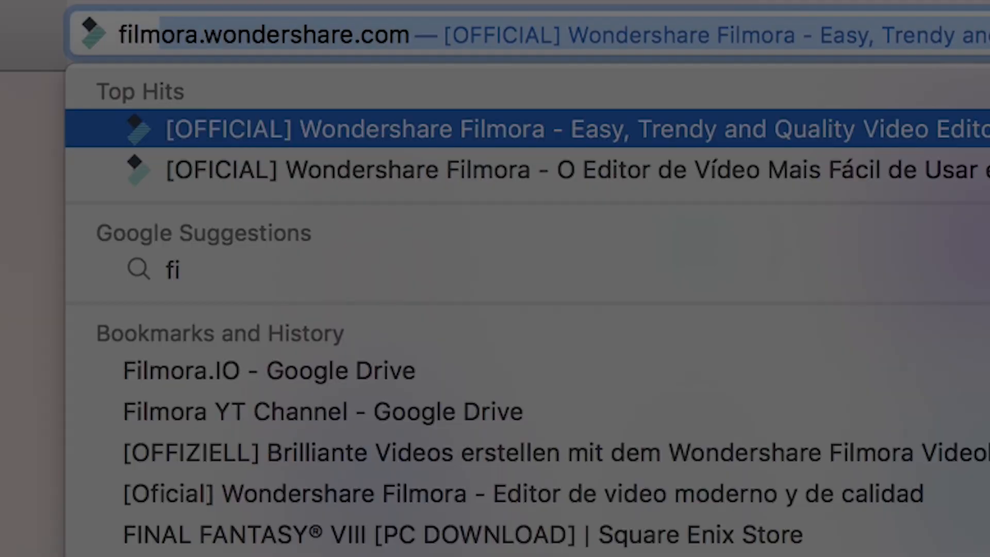
- Switch to the web browser and open the Filmora website at filmora.wondershare.com
type("lmora.wondershare.com/fr")
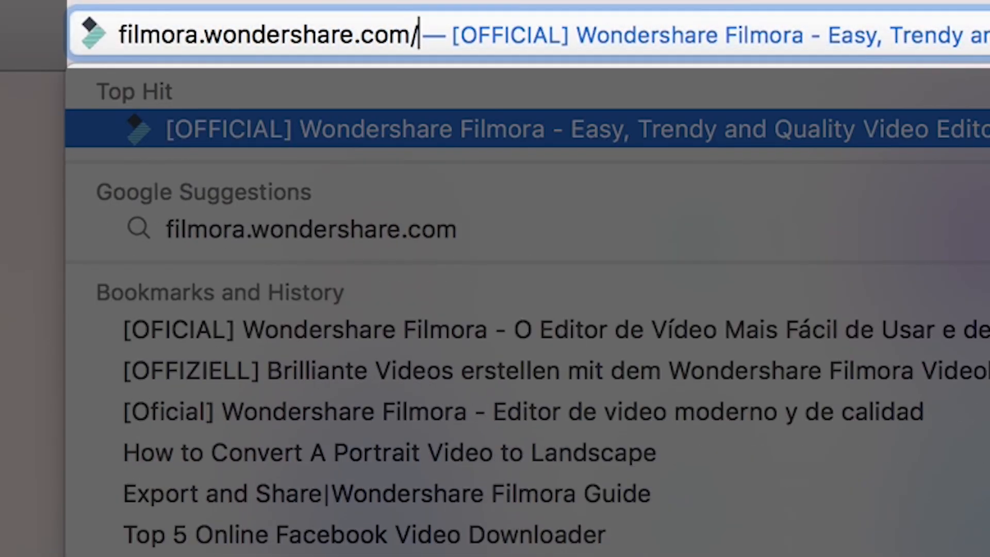
type("/")
key("Return")
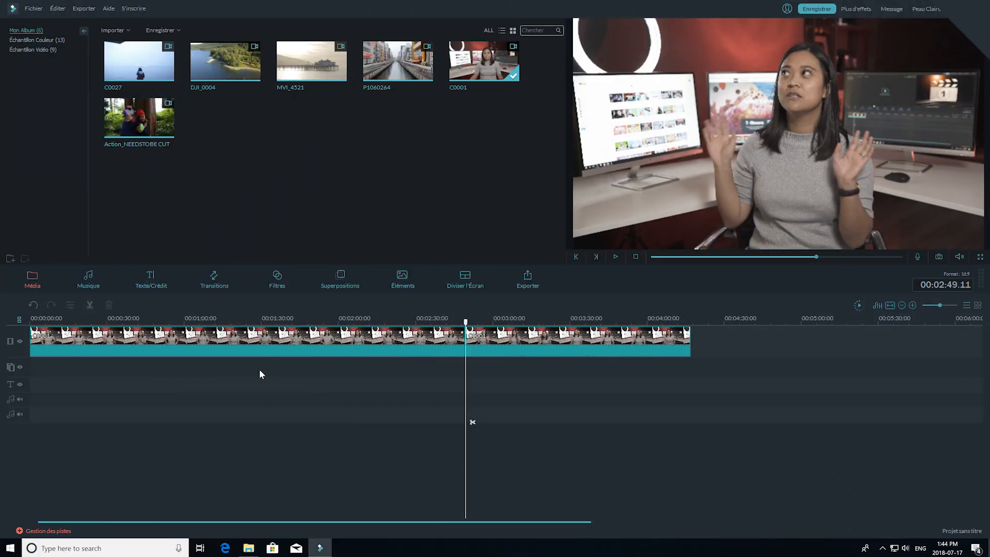
- Preview the Up-Down 1 filter from the Tremblement filter category in the player
left_click(276, 283)
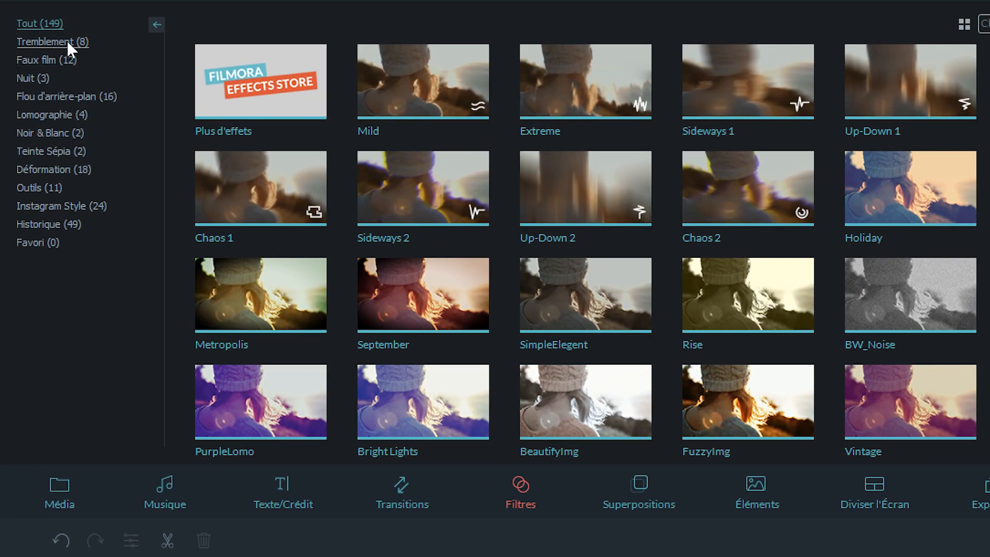
left_click(67, 42)
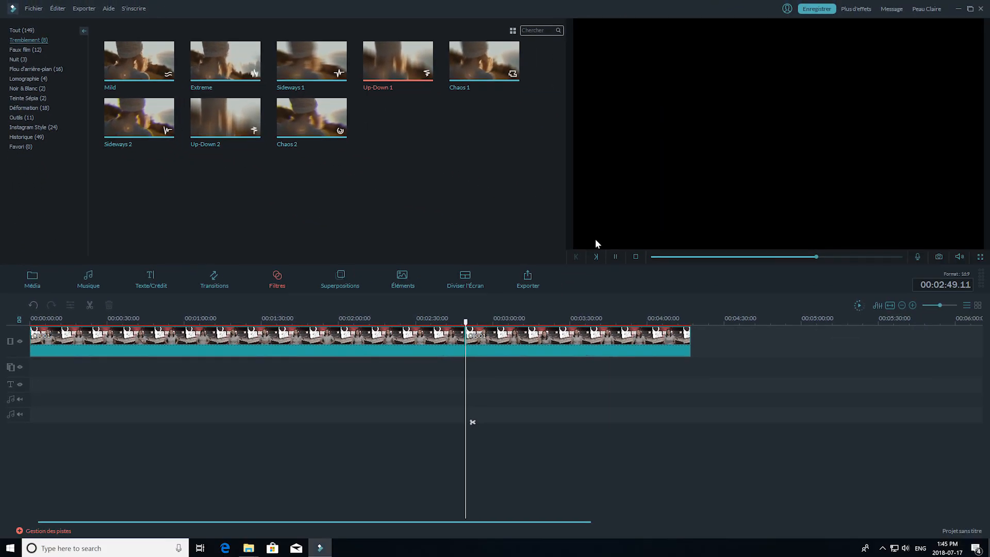
left_click(614, 258)
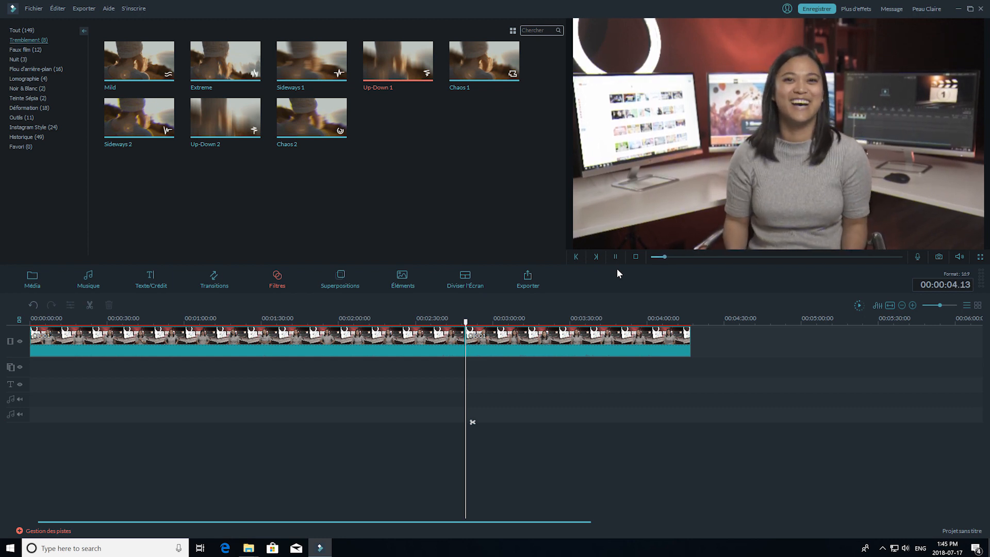
left_click(704, 257)
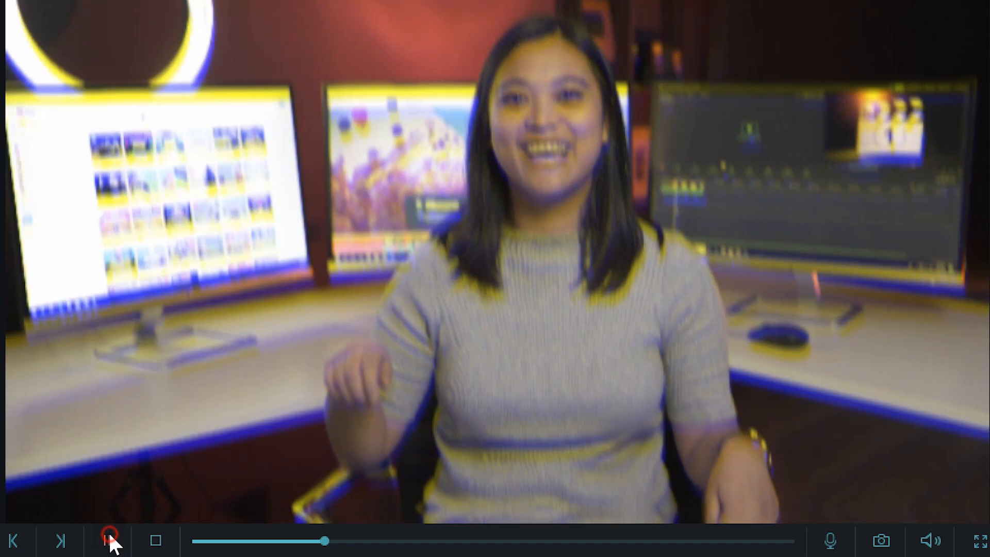
left_click(110, 541)
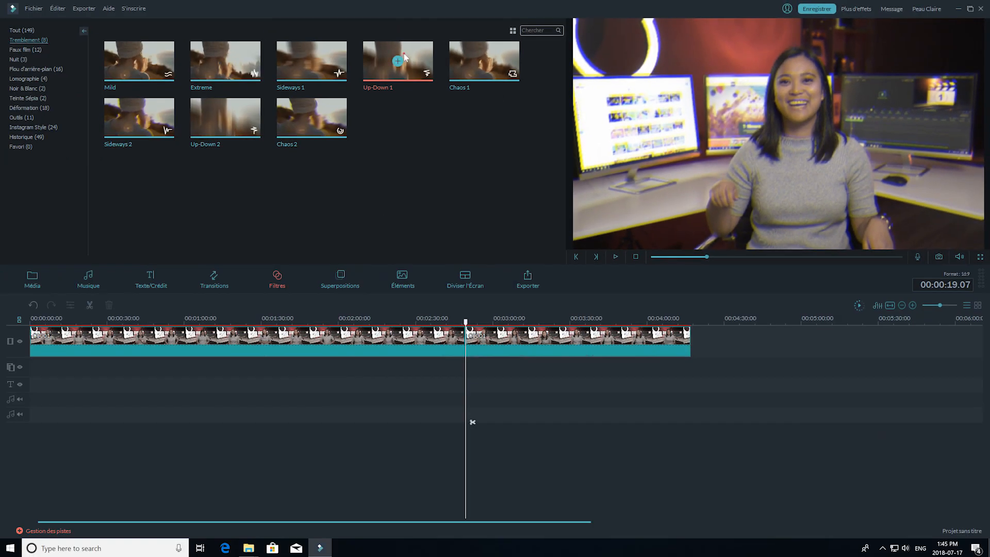
- Add the Up-Down 1 filter to the filter track at the 00:02:49.11 cut and play it back
left_click_drag(484, 364, 471, 366)
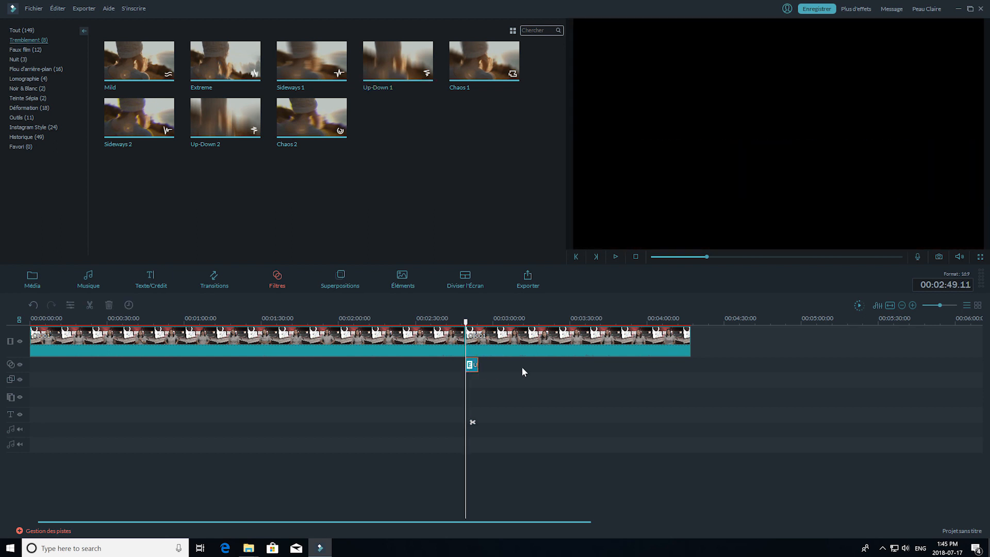
key("space")
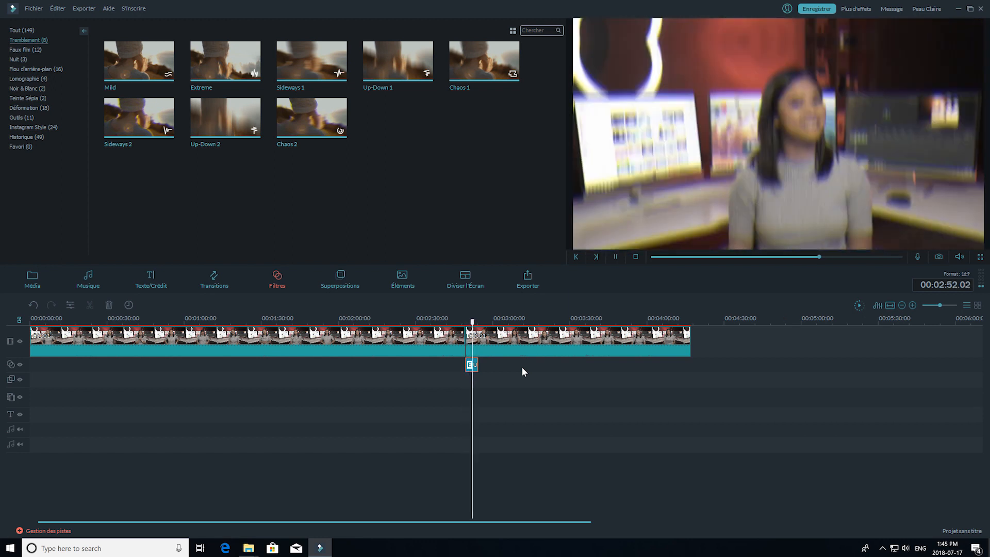
key("space")
- Shorten the Up-Down 1 filter to about 2 seconds from the cut and play back the result
left_click_drag(489, 320, 917, 345)
left_click(471, 330)
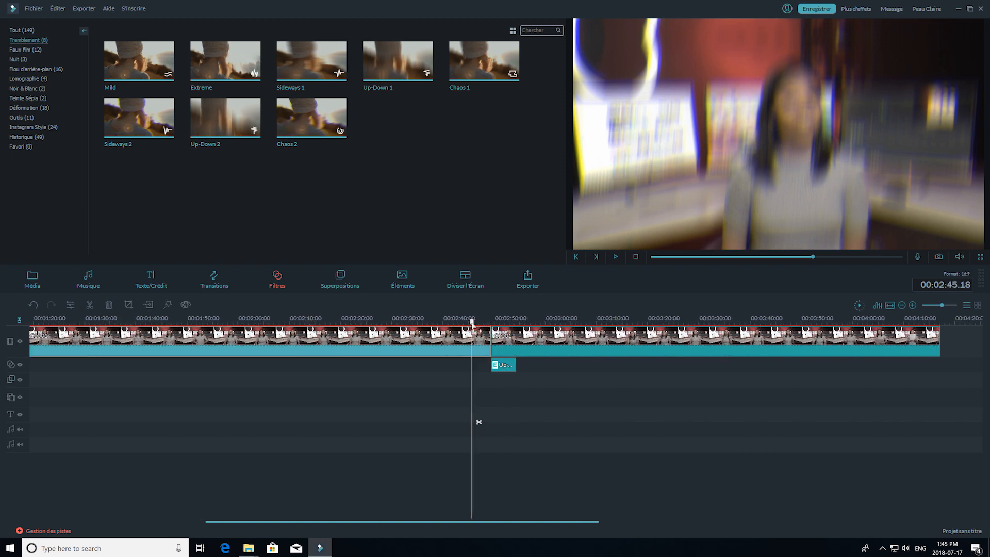
left_click_drag(479, 327, 485, 333)
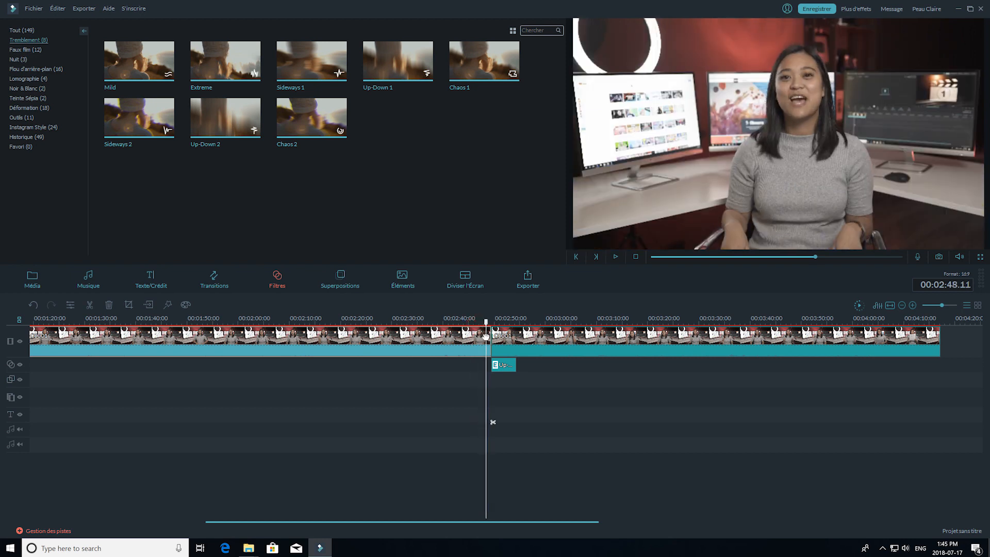
key("Left")
left_click(513, 365)
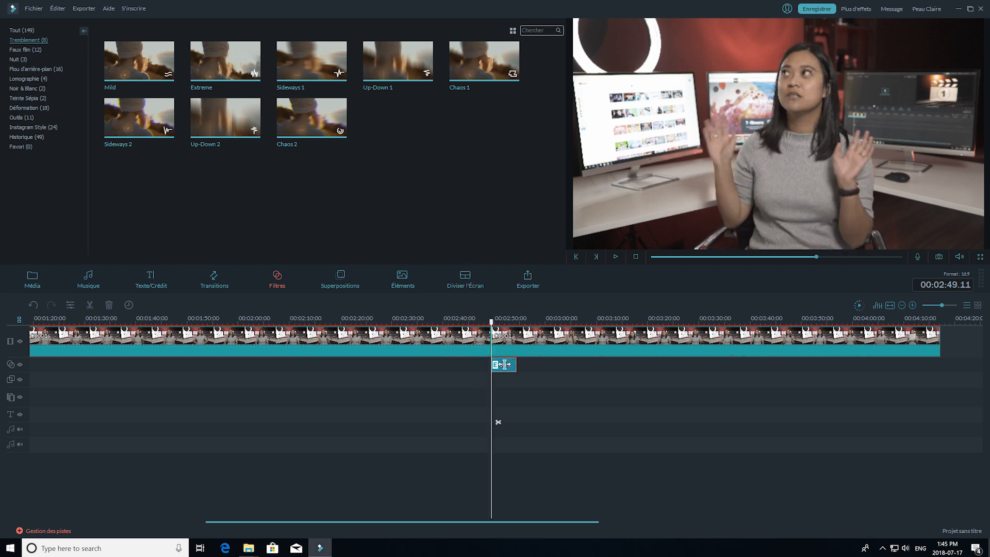
left_click_drag(504, 365, 500, 365)
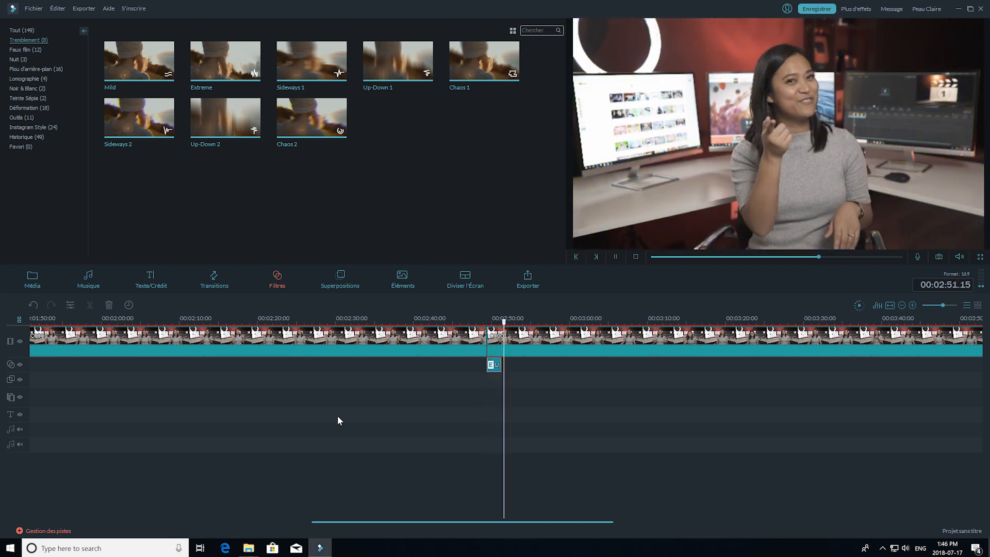
key("space")
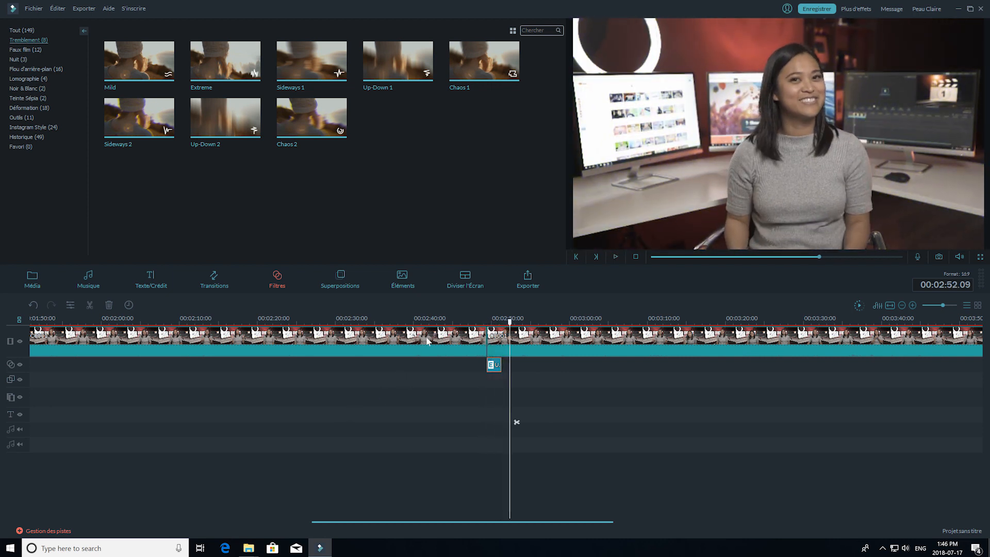
- Open the export settings for the video with the Up-Down 1 filter
left_click(526, 283)
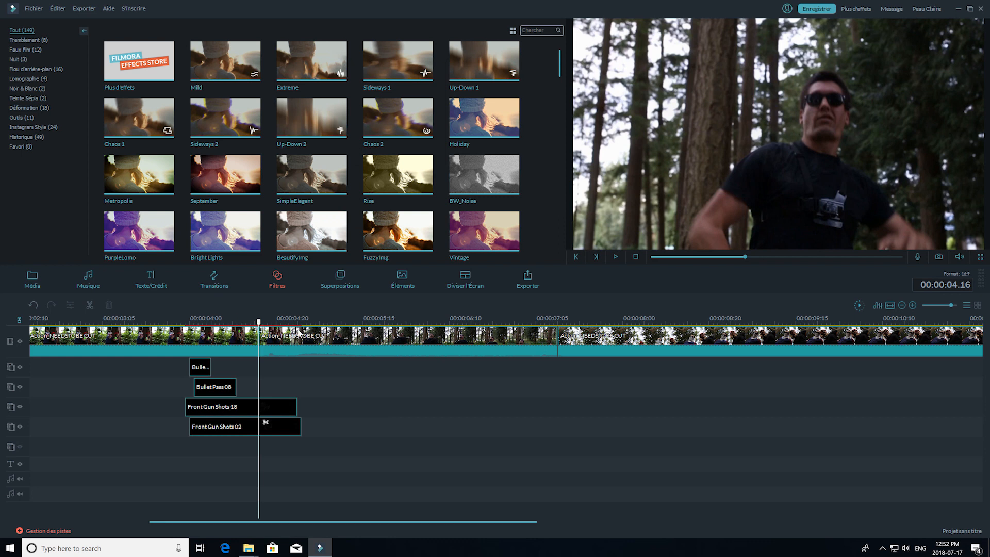
- Play the unfiltered action clip from the 00:00:04.16 cut and return the playhead to that cut
key("space")
left_click(324, 340)
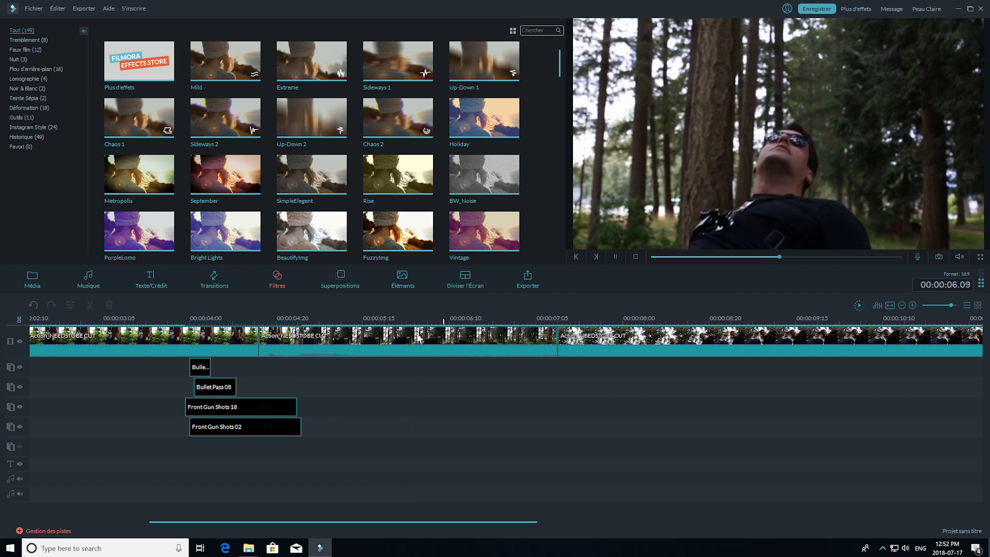
key("space")
left_click_drag(505, 321, 259, 324)
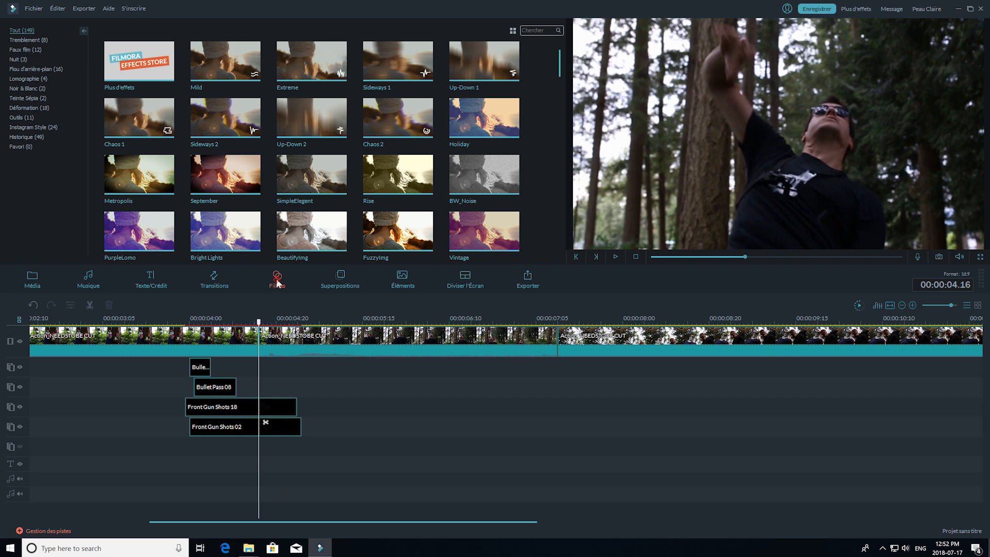
- Preview the Extreme filter from the Tremblement filter category in the player
left_click(45, 40)
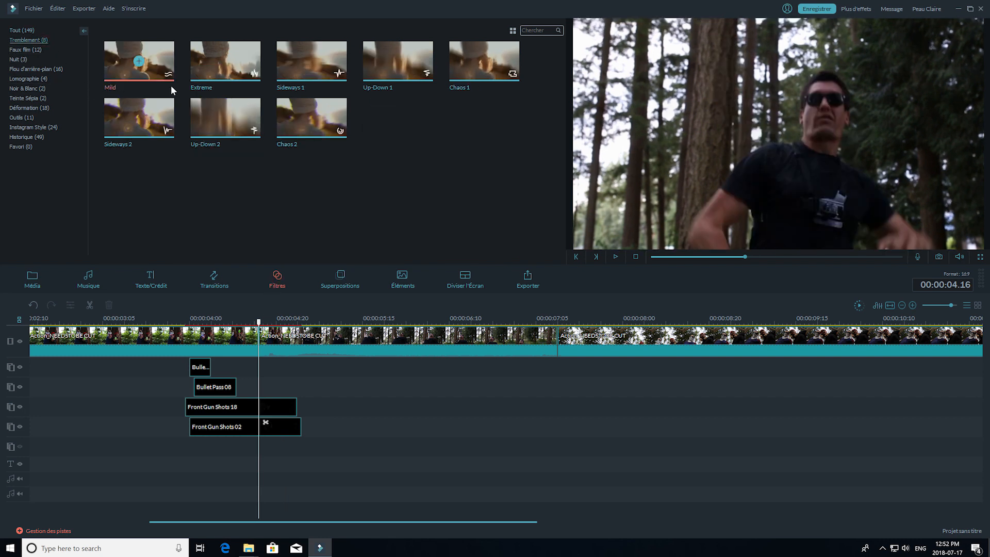
left_click(214, 67)
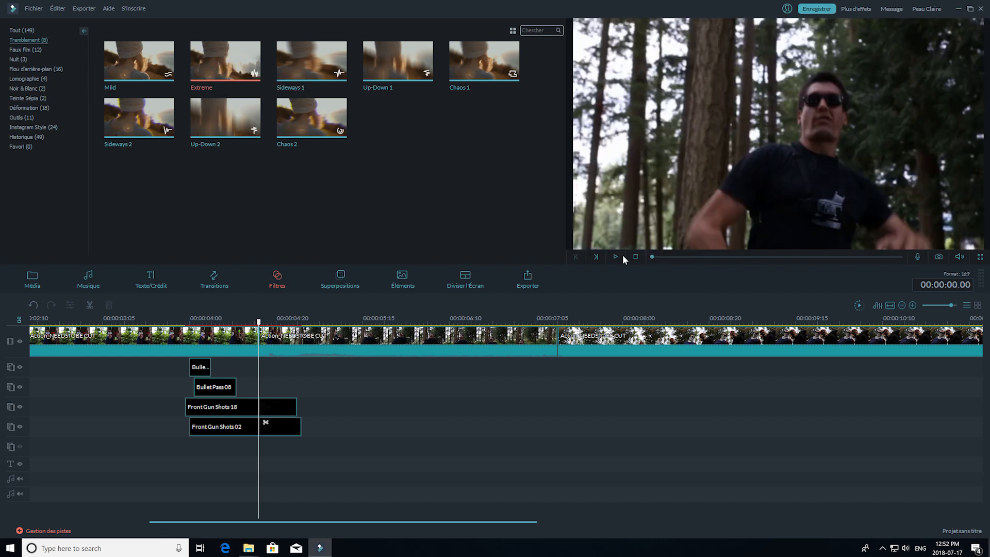
left_click(616, 257)
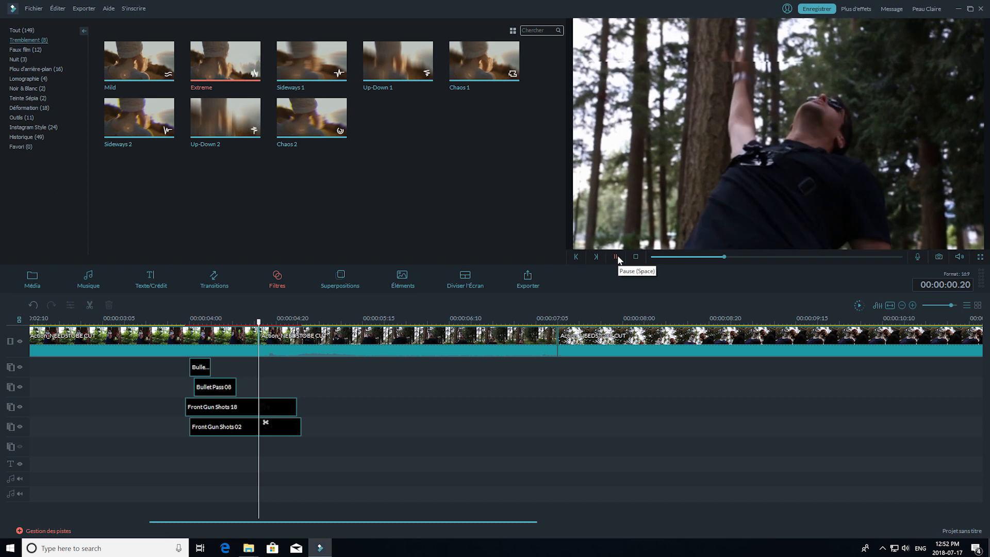
left_click(616, 256)
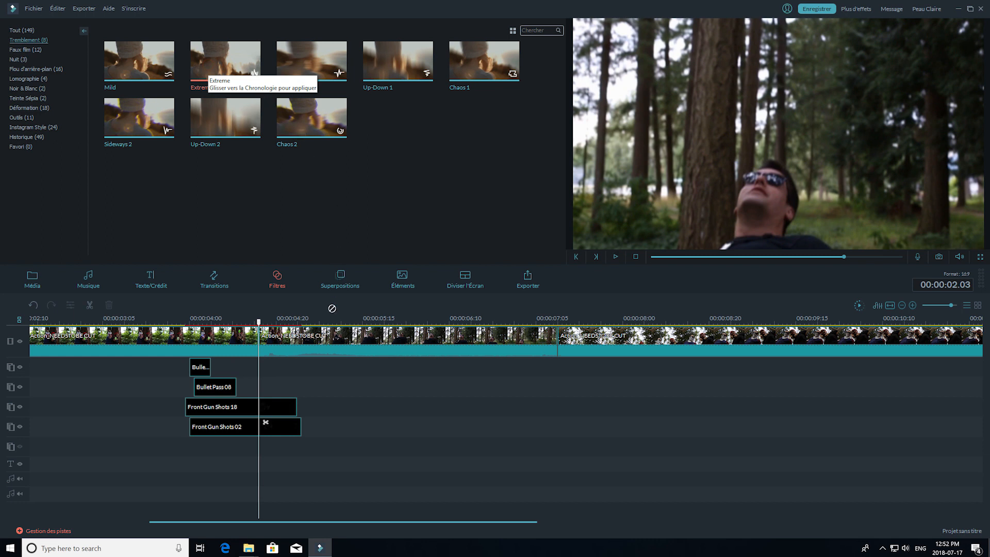
- Add the Extreme filter to the filter track at the 00:00:04.16 cut and play it over the action clip
left_click_drag(315, 341, 261, 363)
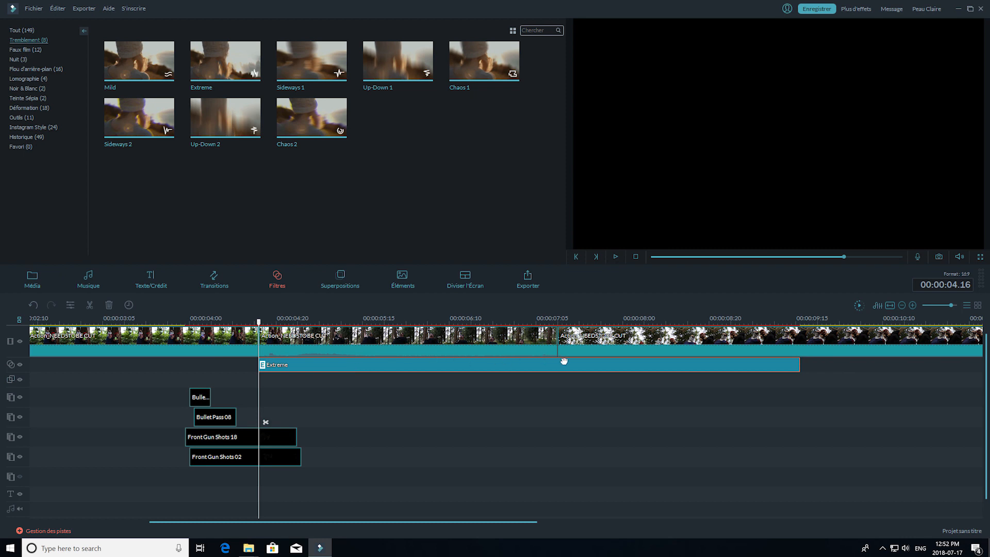
key("space")
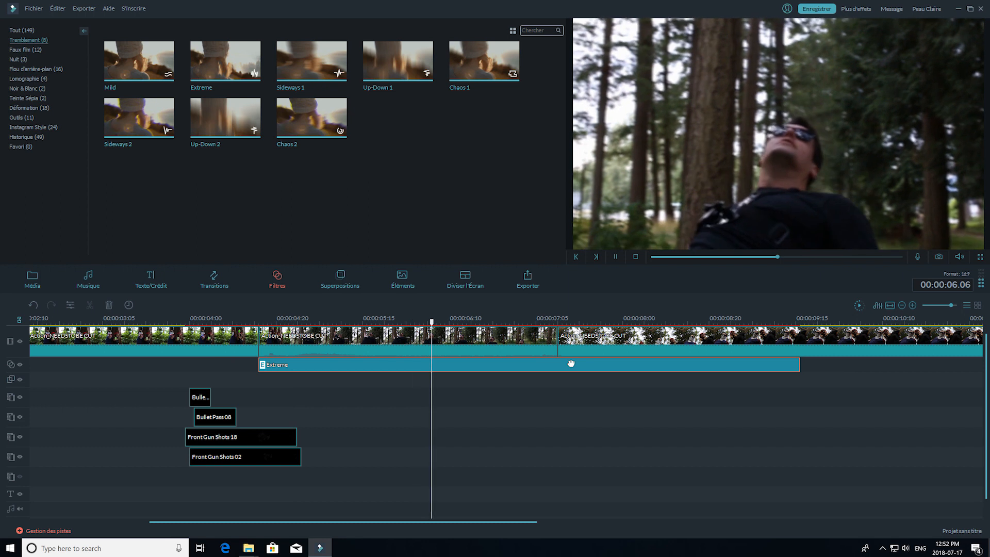
key("space")
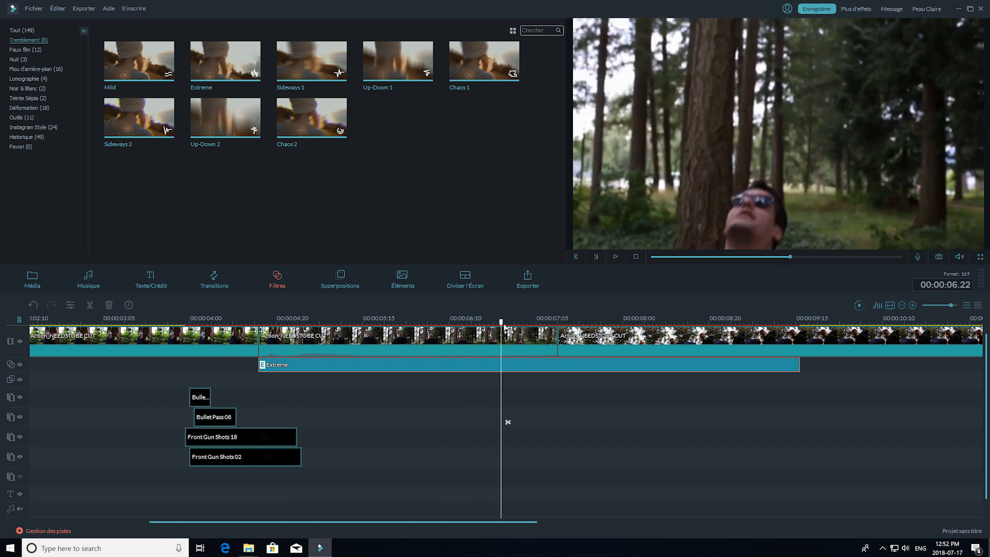
- Trim the end of the Extreme filter to 00:00:06.01 and play back the shortened effect
left_click_drag(500, 321, 413, 326)
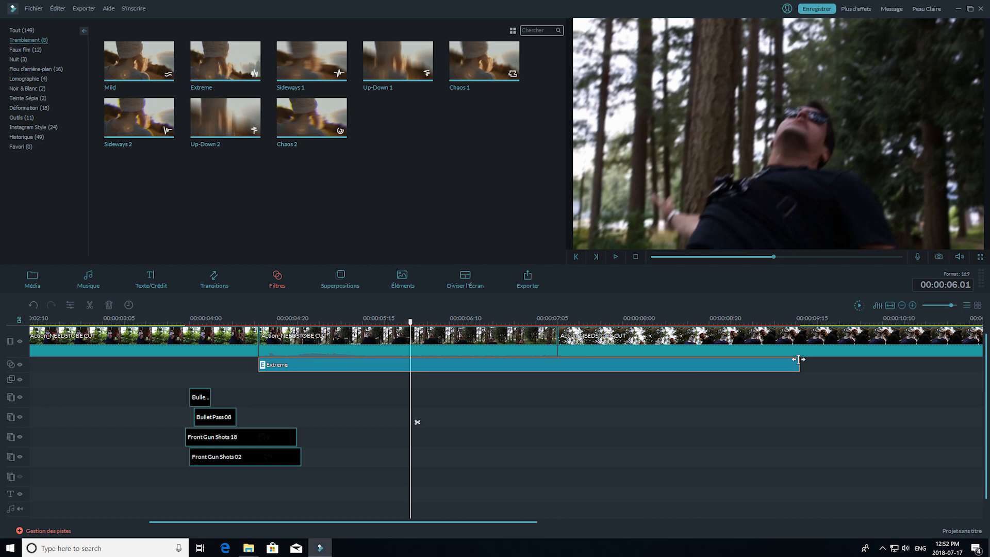
left_click_drag(794, 360, 410, 363)
left_click_drag(373, 325, 177, 326)
key("space")
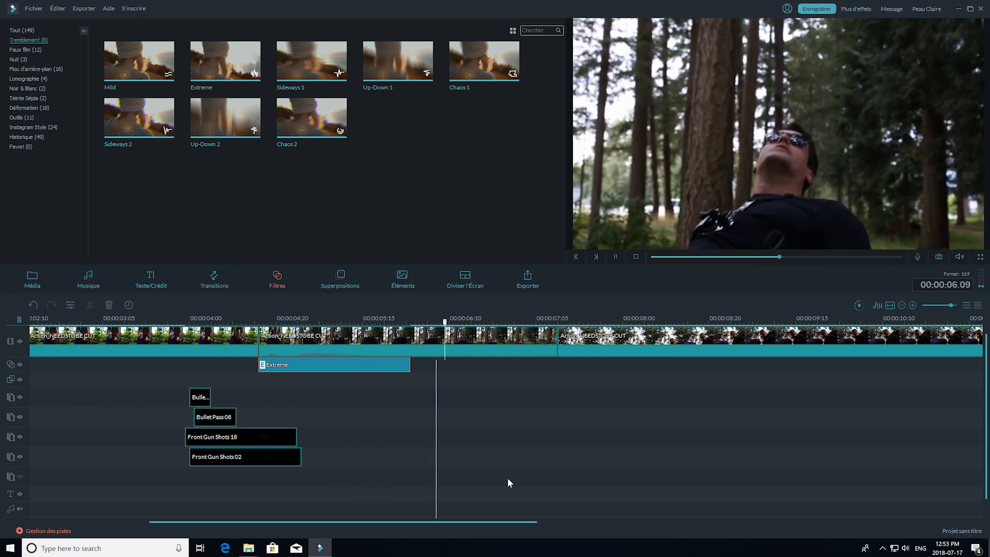
key("space")
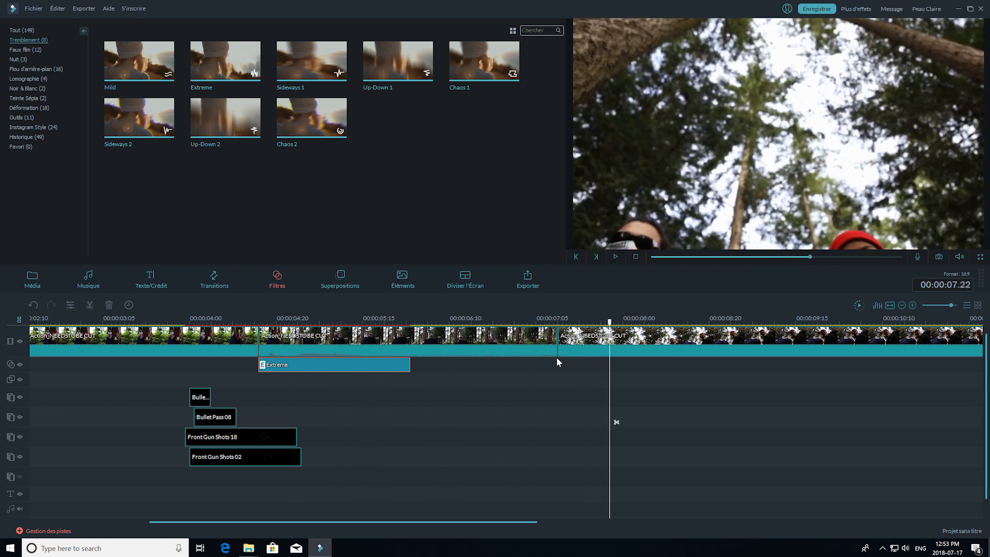
- Set the Extreme filter's Frequency to 23802, Pos Y to 1, Rot Z to 91 and RGB Separate to 0
left_click_drag(611, 323, 371, 336)
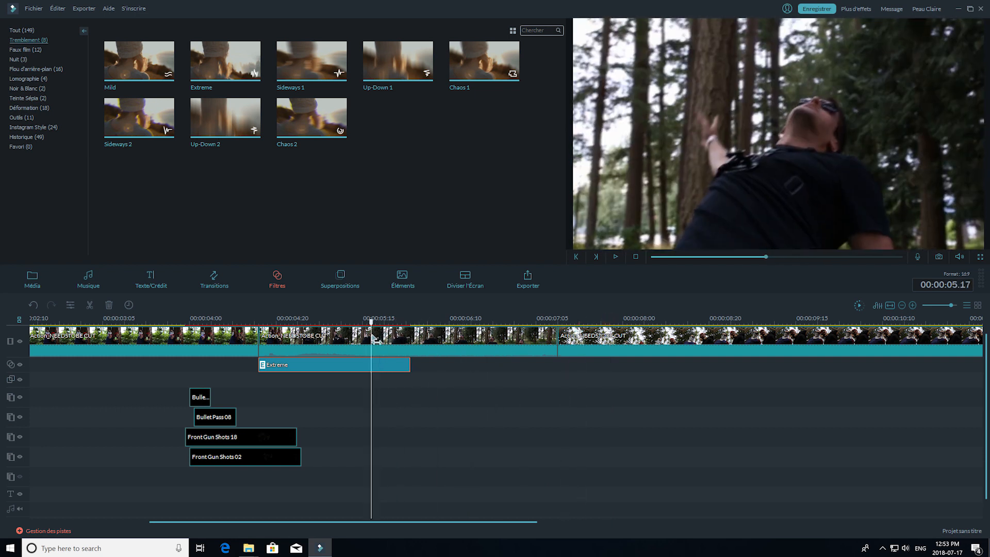
right_click(359, 364)
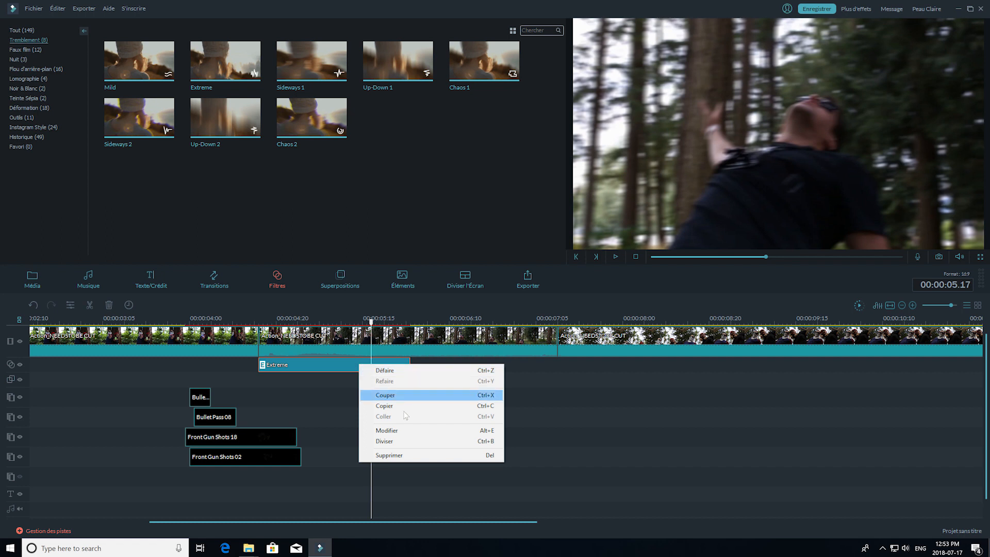
left_click(419, 430)
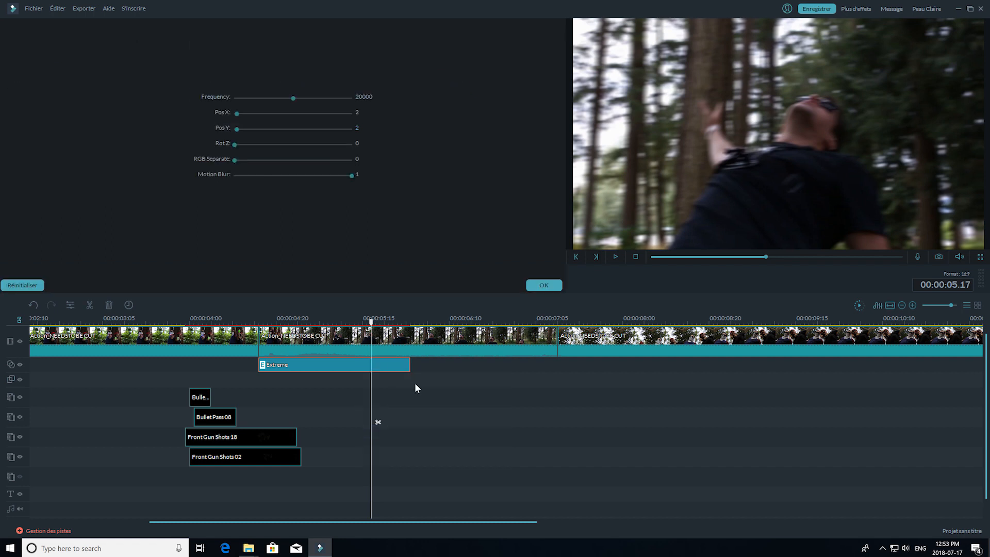
left_click_drag(295, 99, 305, 103)
left_click_drag(237, 143, 244, 146)
left_click(235, 129)
left_click_drag(240, 160, 290, 154)
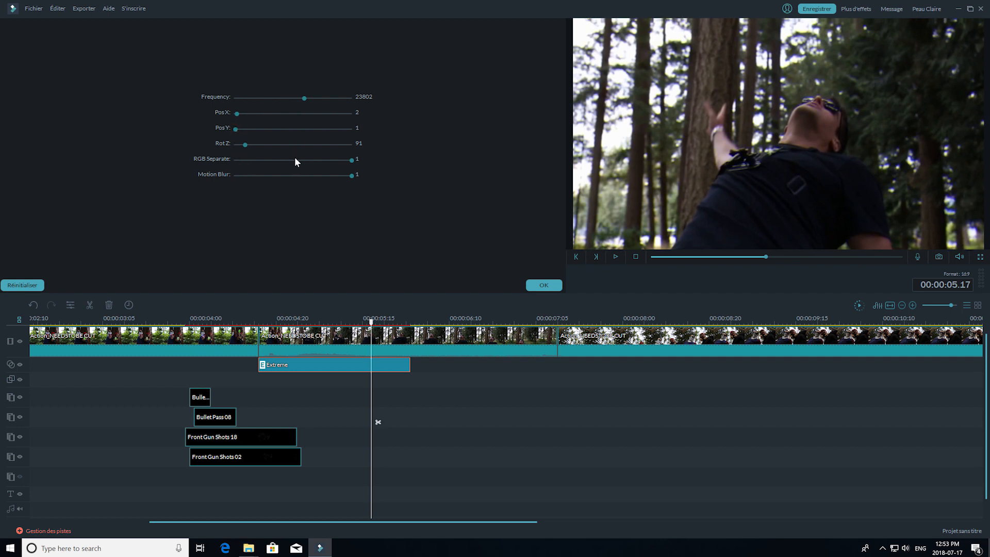
left_click_drag(261, 160, 243, 161)
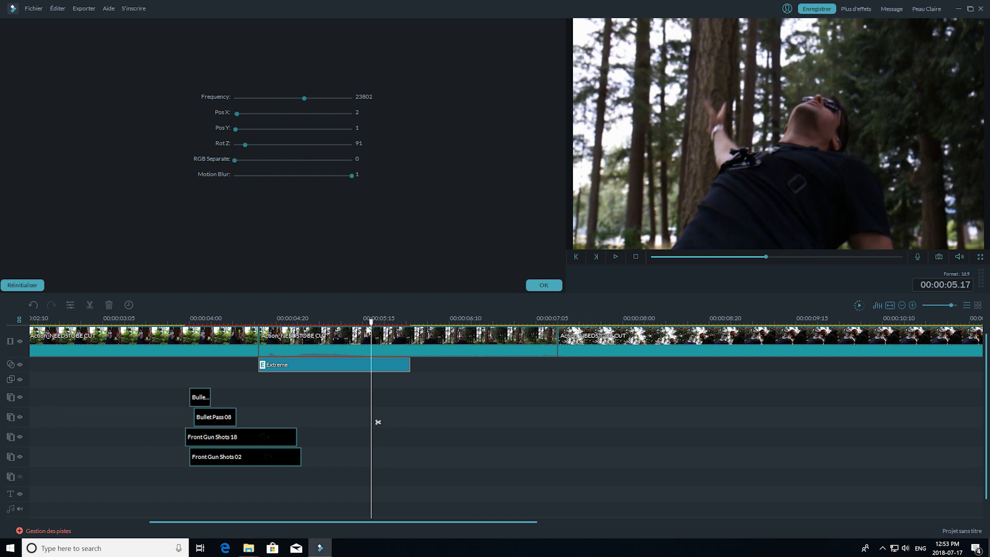
- Play the action clip from 00:00:04.15 to review the adjusted Extreme filter, and accept its settings
left_click_drag(341, 325, 256, 332)
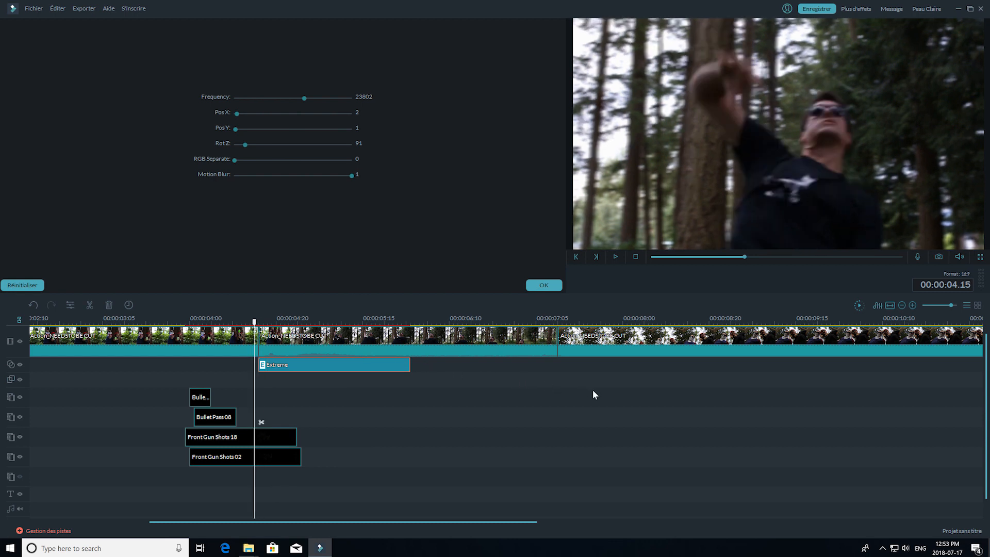
key("space")
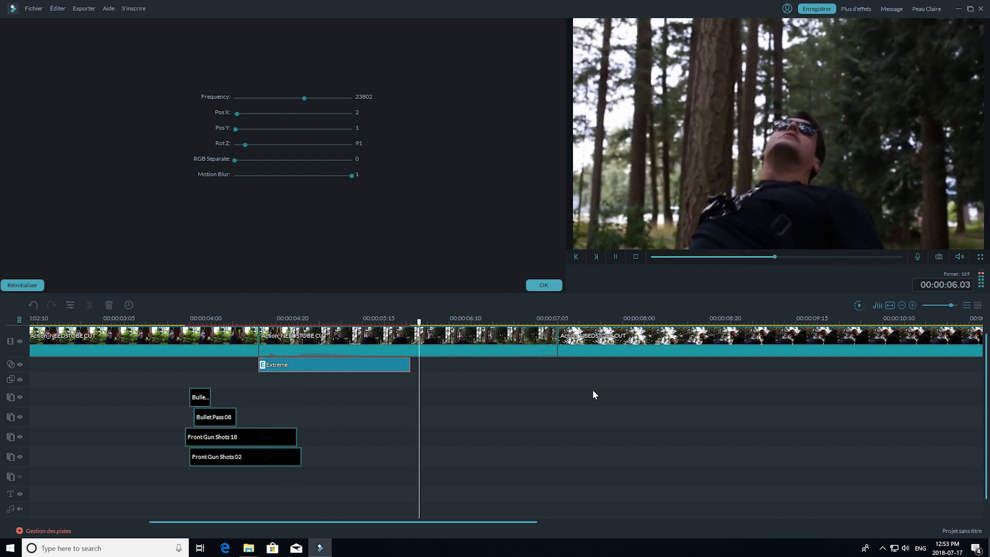
key("space")
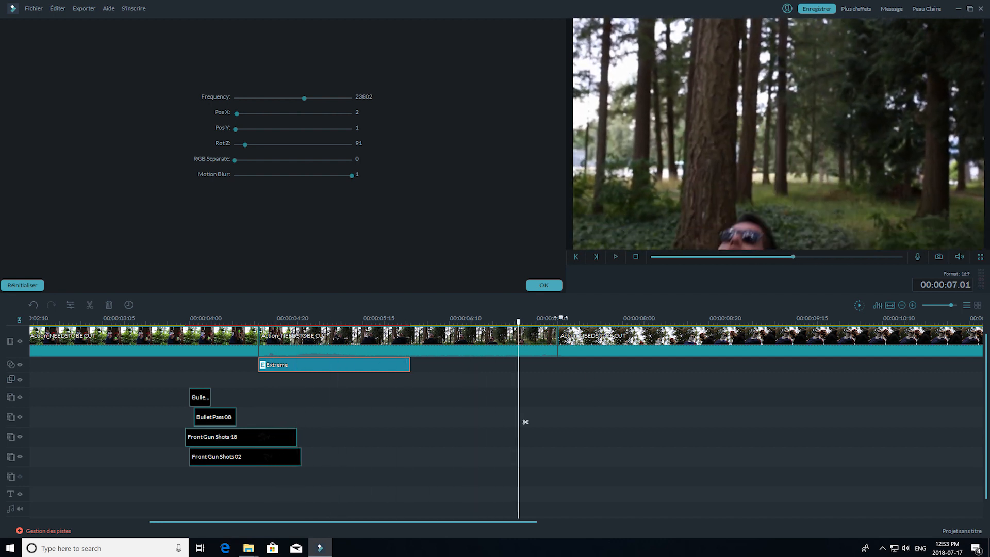
left_click(549, 287)
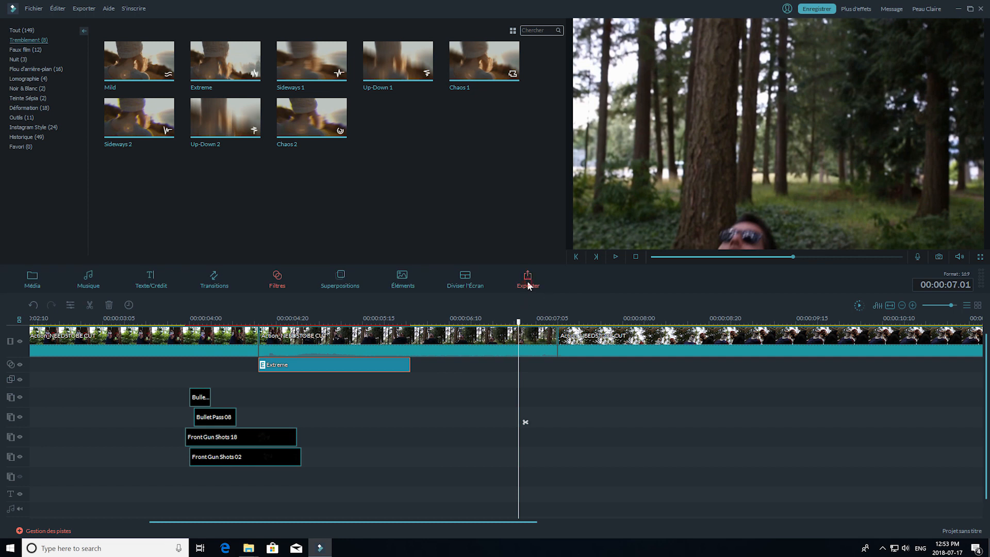
- Open the export dialog for the finished action video
left_click(527, 282)
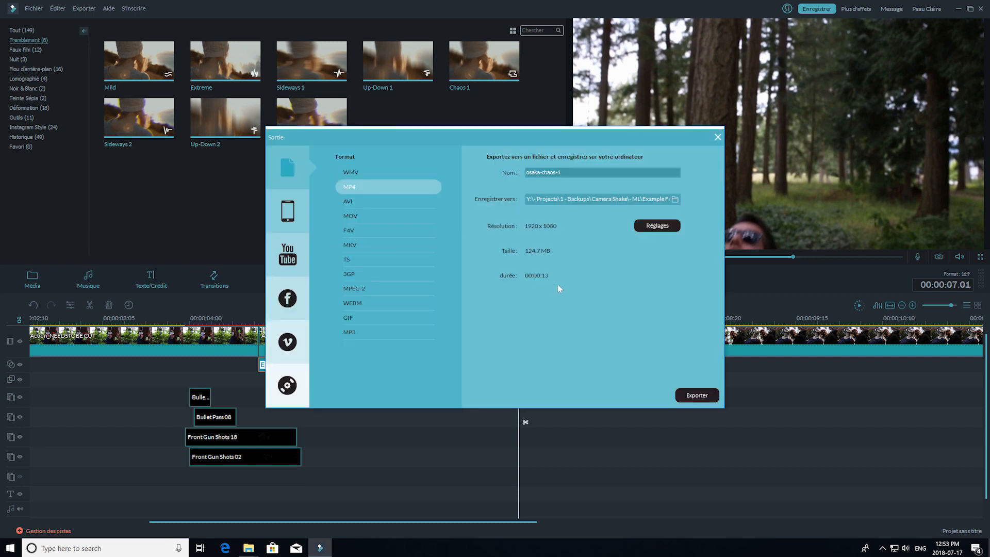